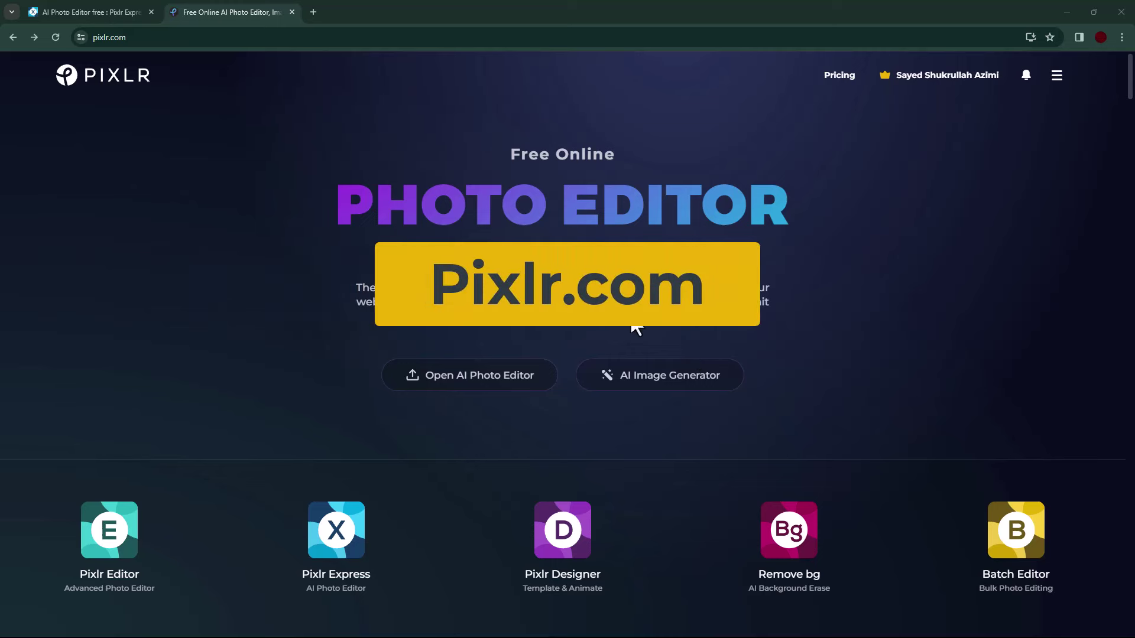
Step: Scroll down the Pixlr homepage to reach the Pixlr Express card
{"action": "scroll", "coordinate": [313, 574], "scroll_direction": "down", "scroll_amount": 2}
{"action": "scroll", "coordinate": [325, 500], "scroll_direction": "down", "scroll_amount": 3}
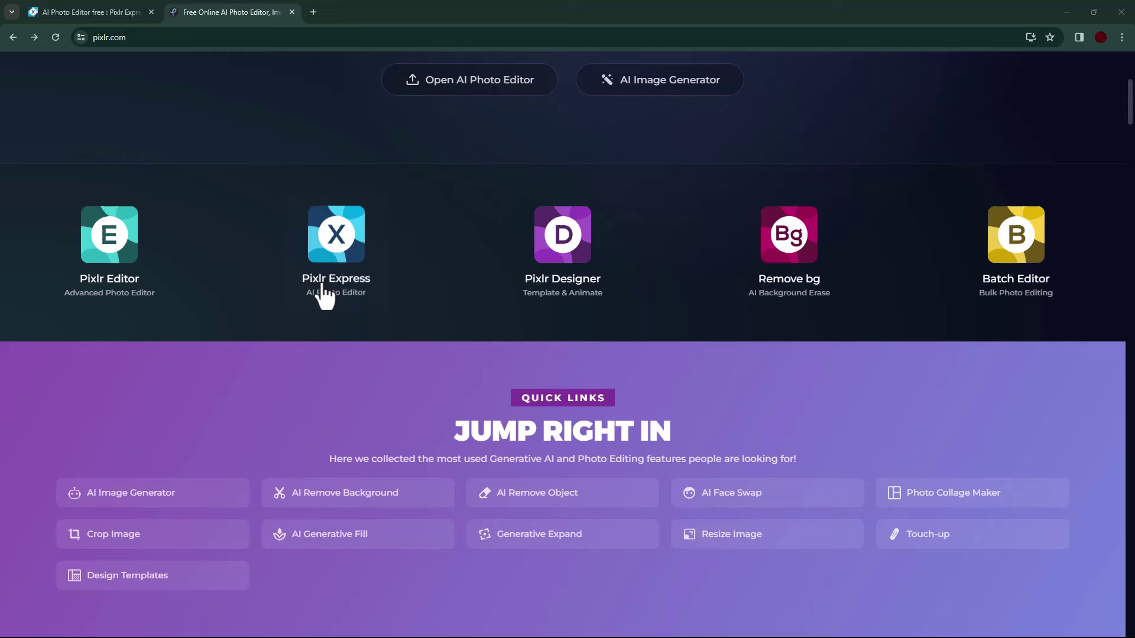
Step: Open the Express editor and apply the HDR filter at amount 67 to the portrait
{"action": "left_click", "coordinate": [334, 260]}
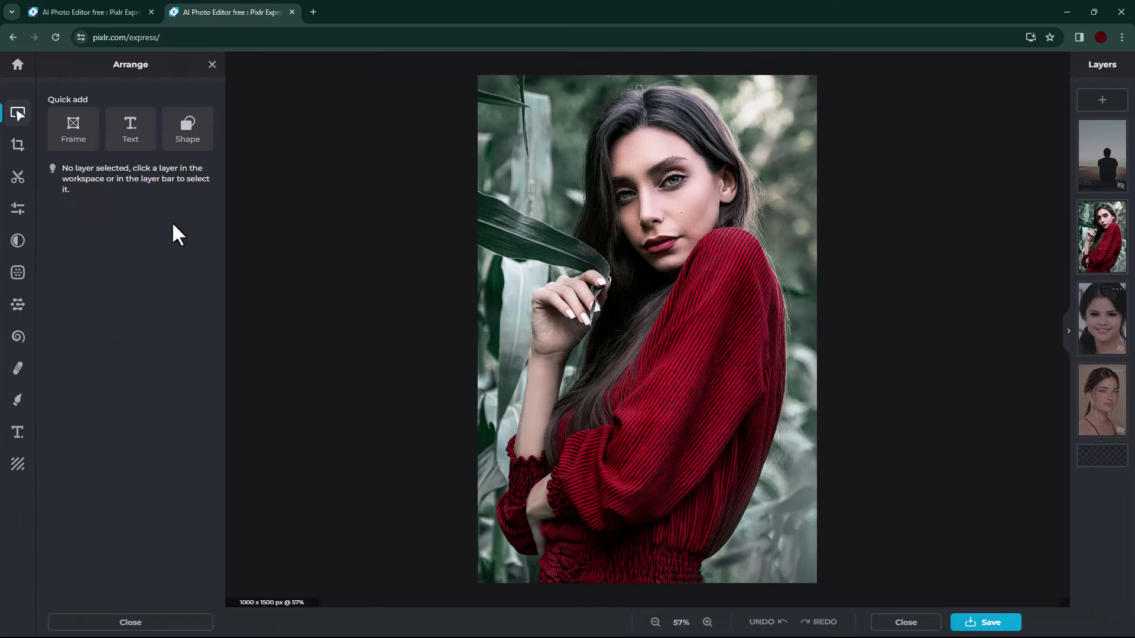
{"action": "left_click", "coordinate": [10, 280]}
{"action": "left_click", "coordinate": [112, 169]}
{"action": "left_click_drag", "start_coordinate": [107, 126], "coordinate": [123, 126]}
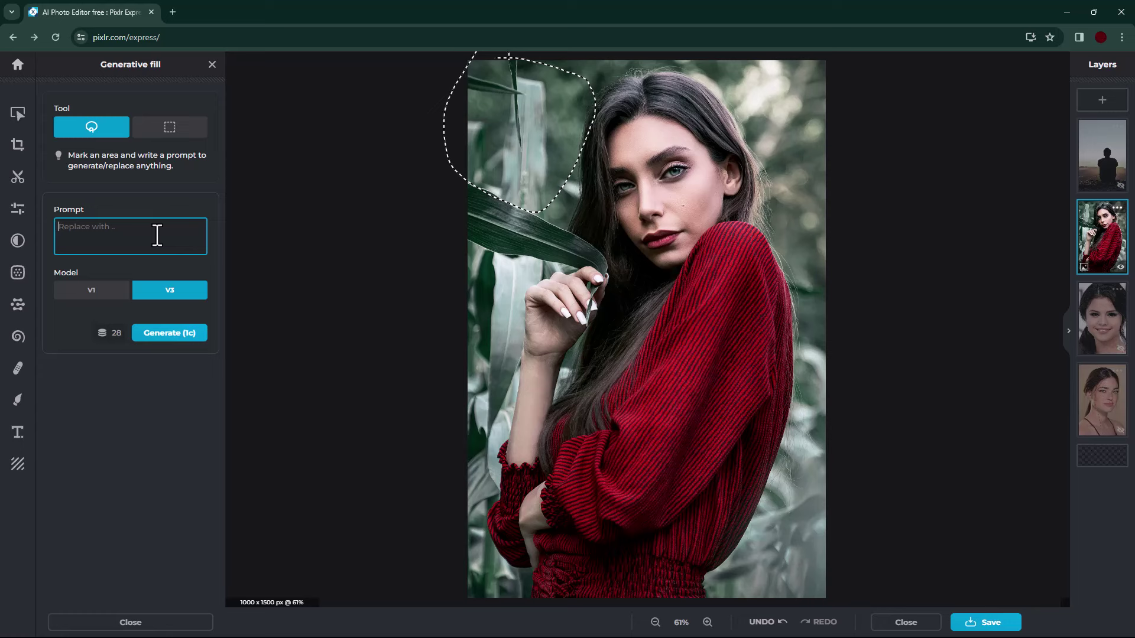
Step: Run Generate to fill the outlined leafy area at the top-left
{"action": "left_click", "coordinate": [159, 333]}
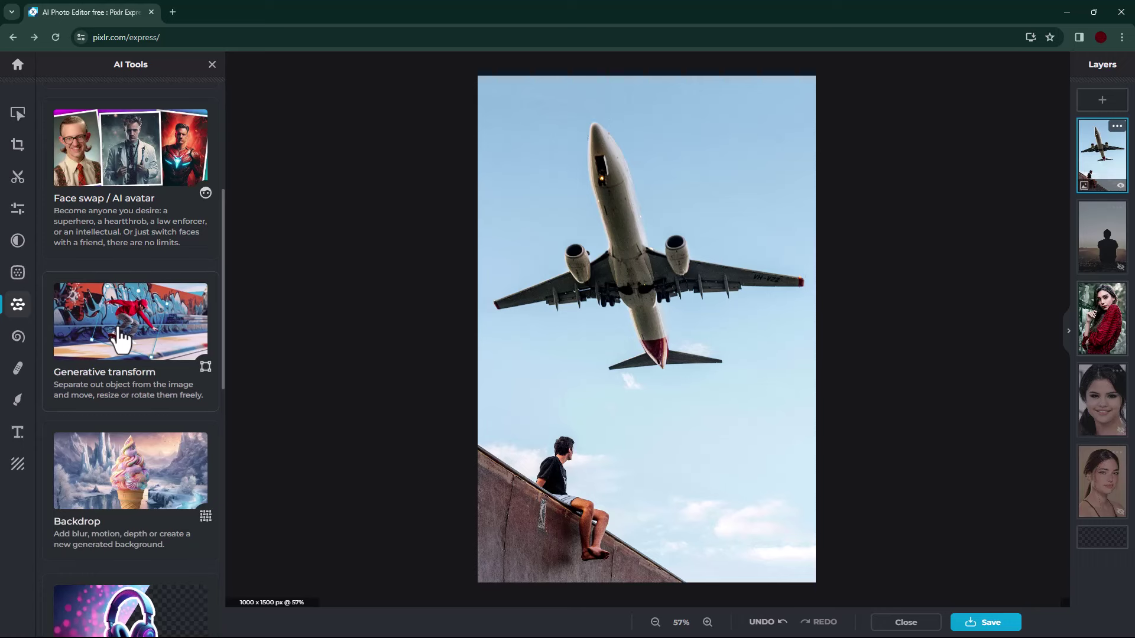
Step: Use Generative transform to shrink the airplane and rotate it about 35° clockwise
{"action": "left_click", "coordinate": [121, 338]}
{"action": "mouse_move", "coordinate": [808, 371]}
{"action": "left_mouse_down"}
{"action": "mouse_move", "coordinate": [748, 336]}
{"action": "mouse_move", "coordinate": [771, 356]}
{"action": "left_mouse_up"}
{"action": "left_click_drag", "start_coordinate": [630, 101], "coordinate": [594, 80]}
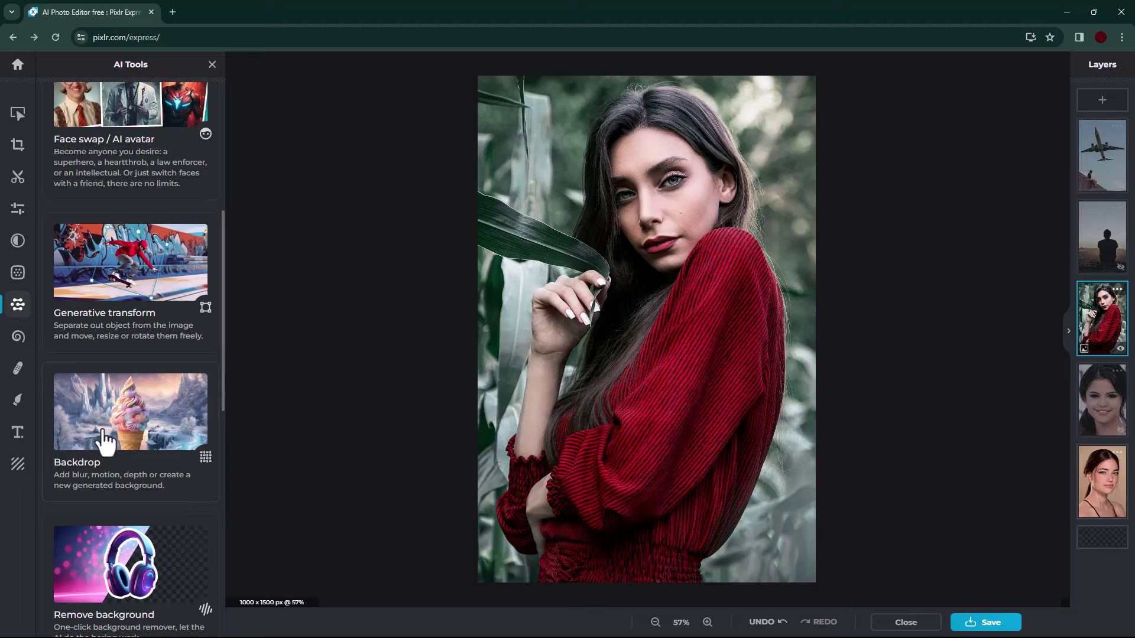